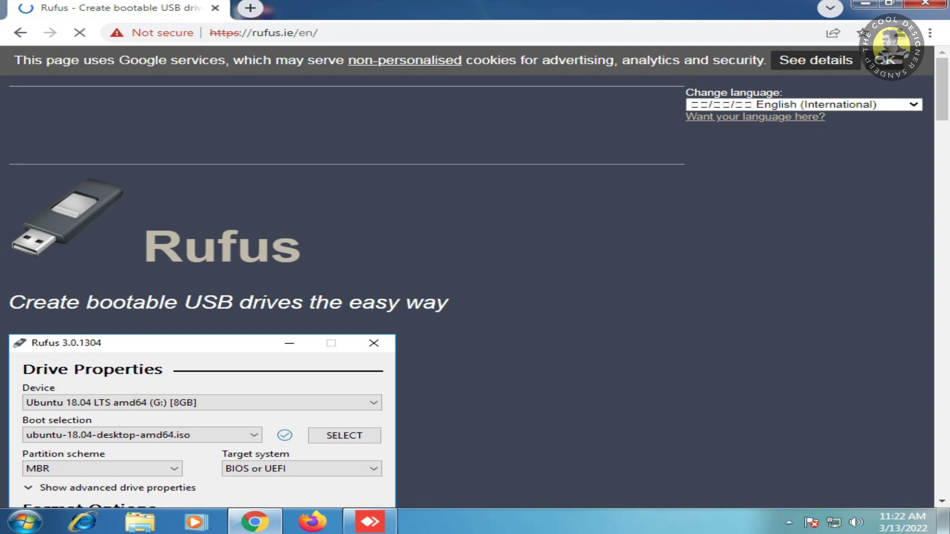
- Download Rufus 3.18 from the Download section of the Rufus site and close the browser
{"action": "scroll", "coordinate": [471, 277], "scroll_direction": "down", "scroll_amount": 10}
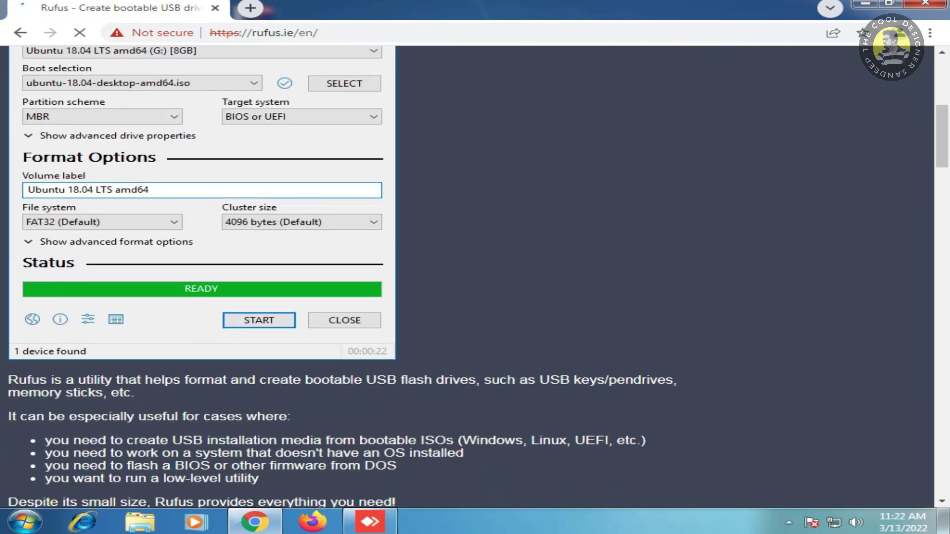
{"action": "scroll", "coordinate": [470, 277], "scroll_direction": "down", "scroll_amount": 4}
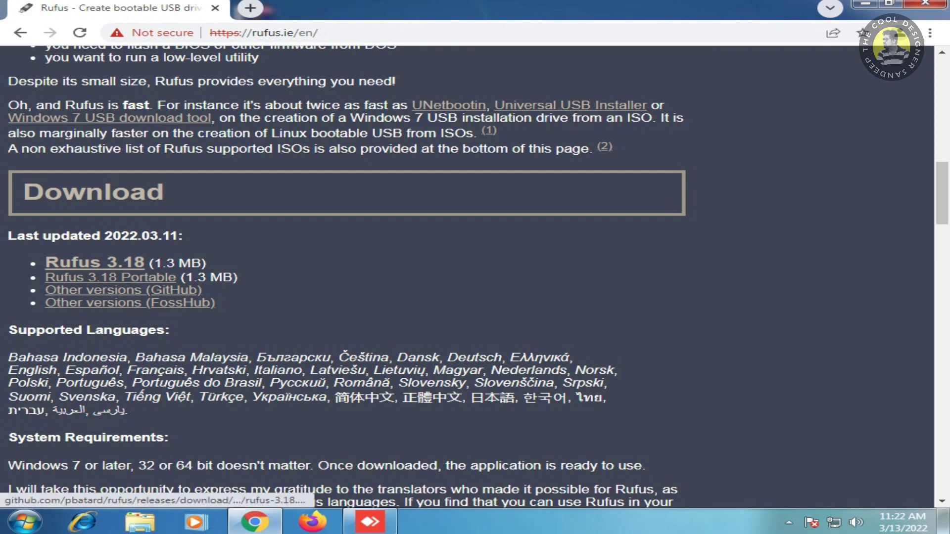
{"action": "left_click", "coordinate": [95, 262]}
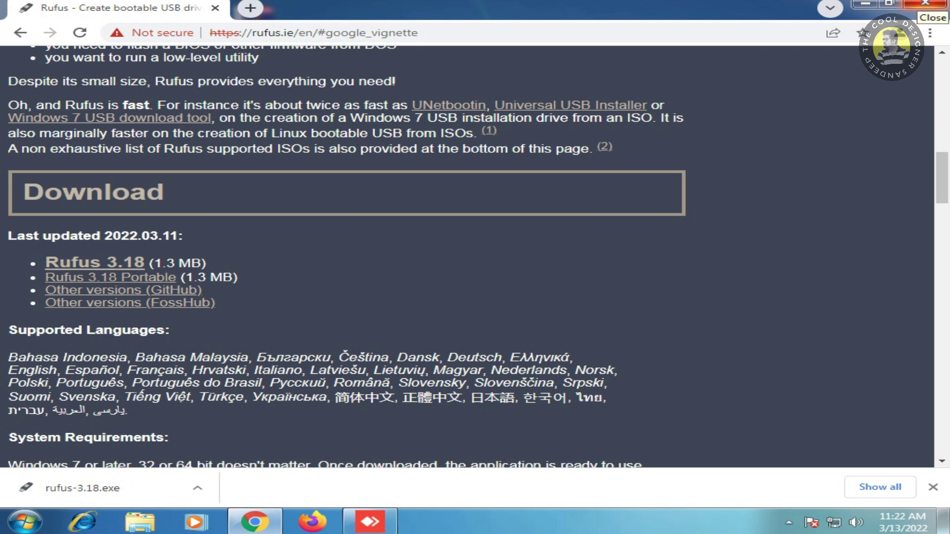
{"action": "left_click", "coordinate": [925, 3]}
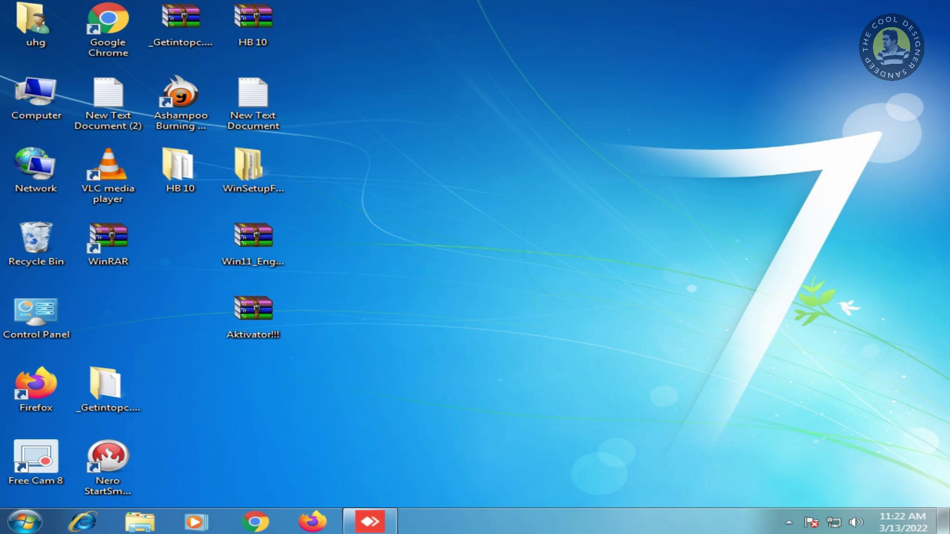
- Create a desktop shortcut for rufus-3.18 from the user's Downloads folder and close the folder window
{"action": "double_click", "coordinate": [34, 25]}
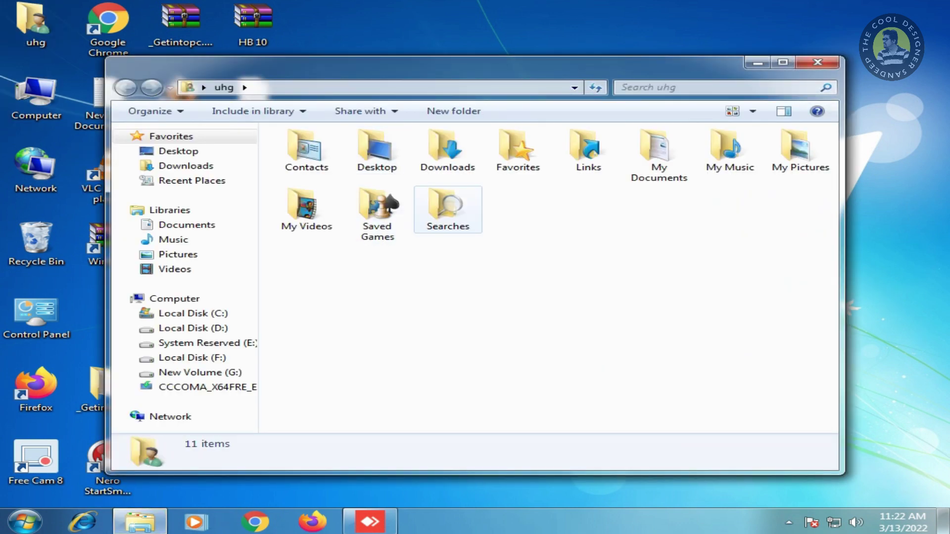
{"action": "double_click", "coordinate": [447, 151]}
{"action": "scroll", "coordinate": [539, 297], "scroll_direction": "down", "scroll_amount": 10}
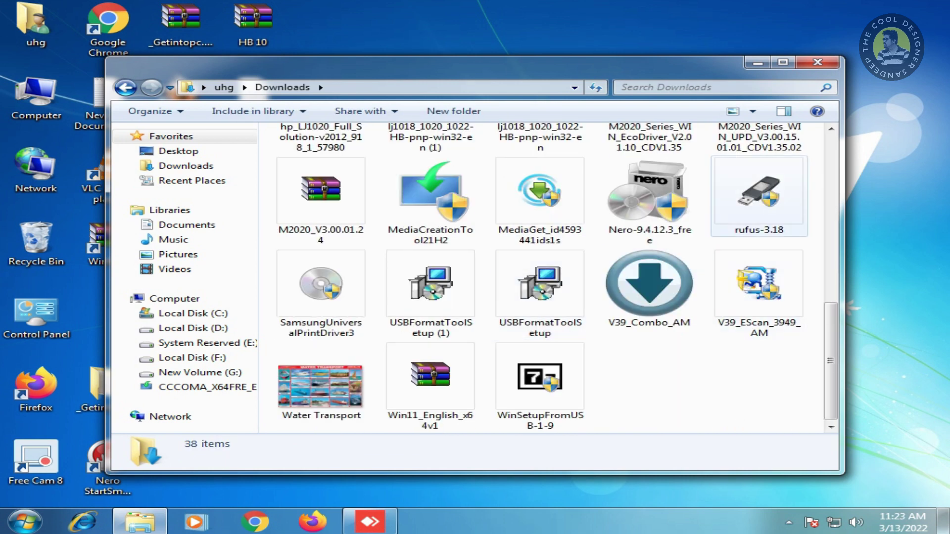
{"action": "right_click", "coordinate": [759, 198]}
{"action": "mouse_move", "coordinate": [734, 258]}
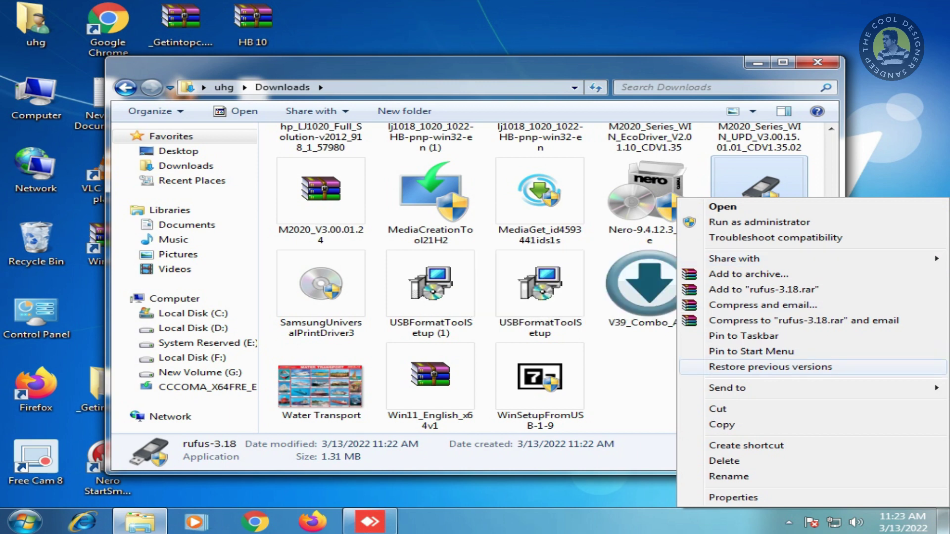
{"action": "mouse_move", "coordinate": [728, 388]}
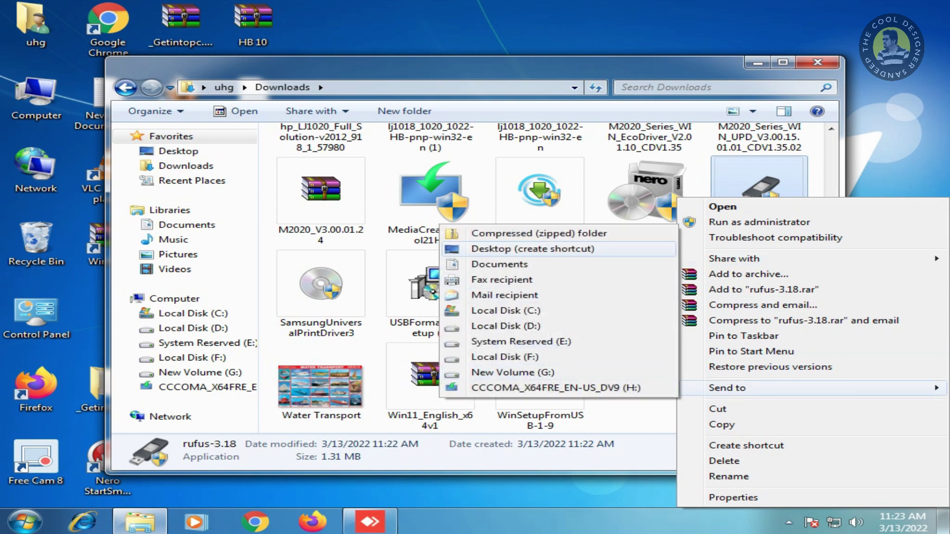
{"action": "left_click", "coordinate": [532, 249]}
{"action": "left_click", "coordinate": [818, 61]}
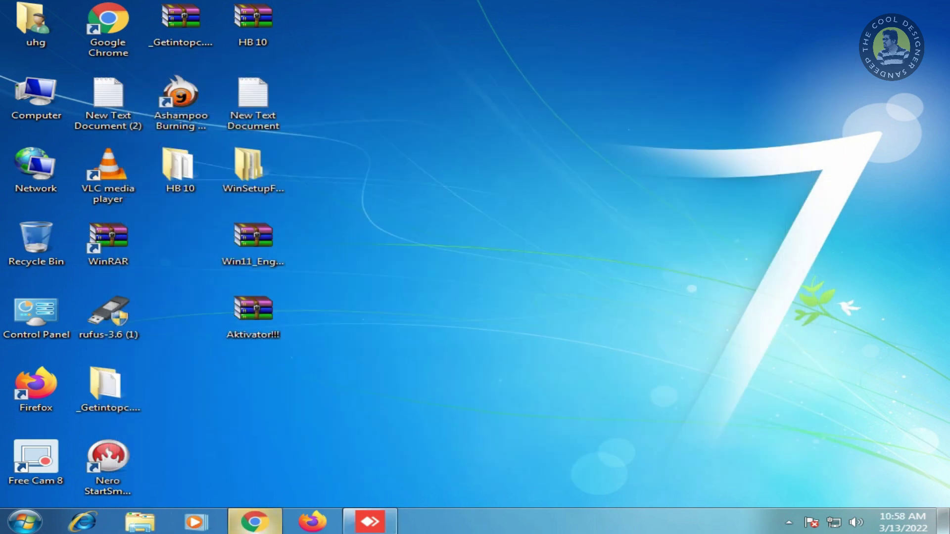
- Open the Google home page in Chrome, ready for a search, and maximize the browser window
{"action": "left_click", "coordinate": [255, 522]}
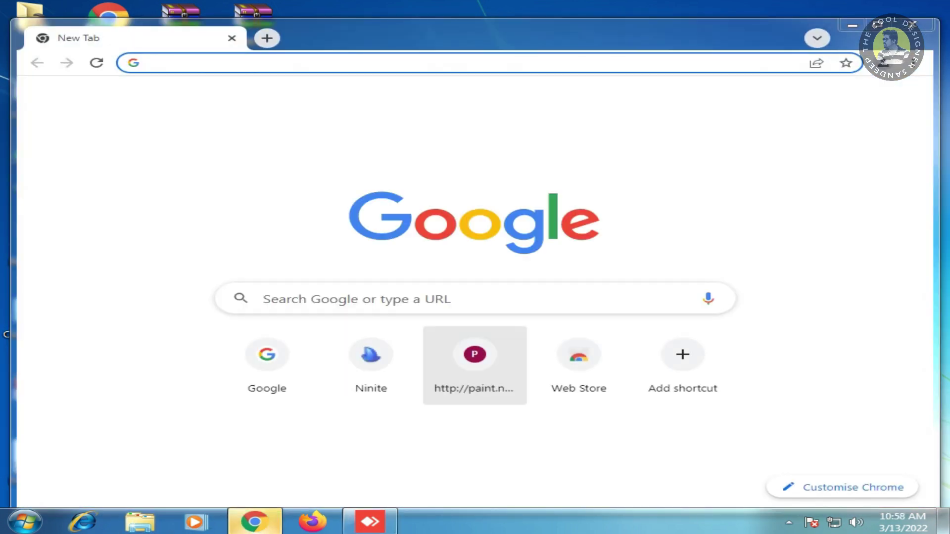
{"action": "left_click", "coordinate": [267, 365]}
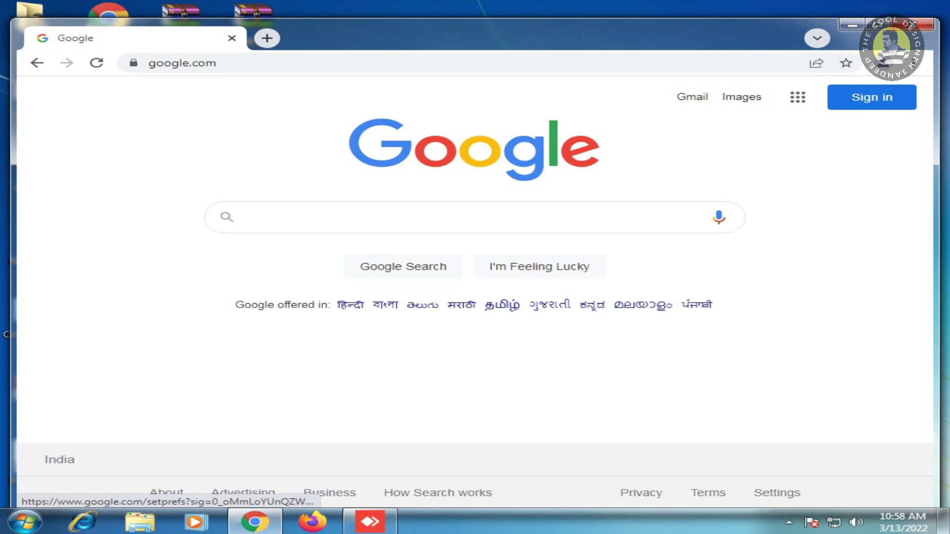
{"action": "left_click", "coordinate": [342, 220]}
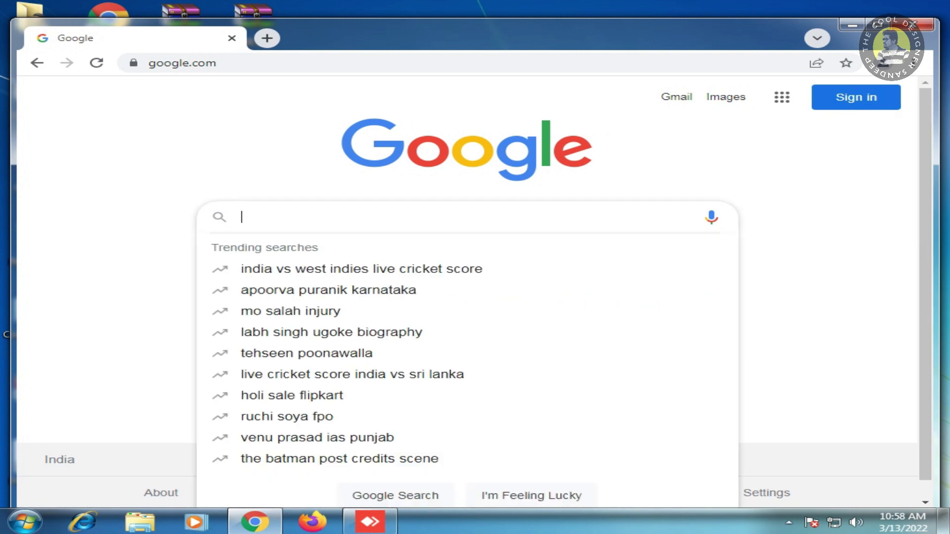
{"action": "left_click", "coordinate": [881, 23]}
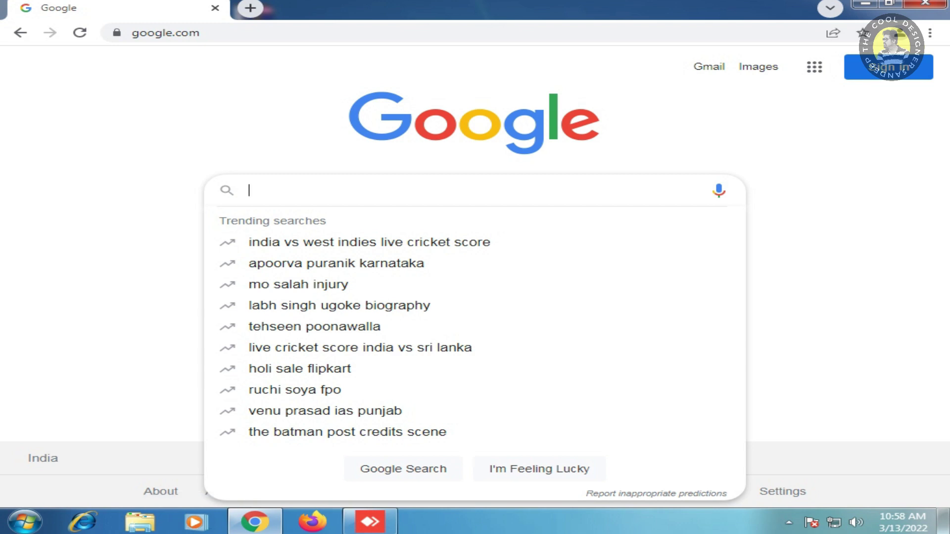
- Search Google for "windows 11 iso" and open Microsoft's Download Windows 11 page from the results
{"action": "type", "text": "win"}
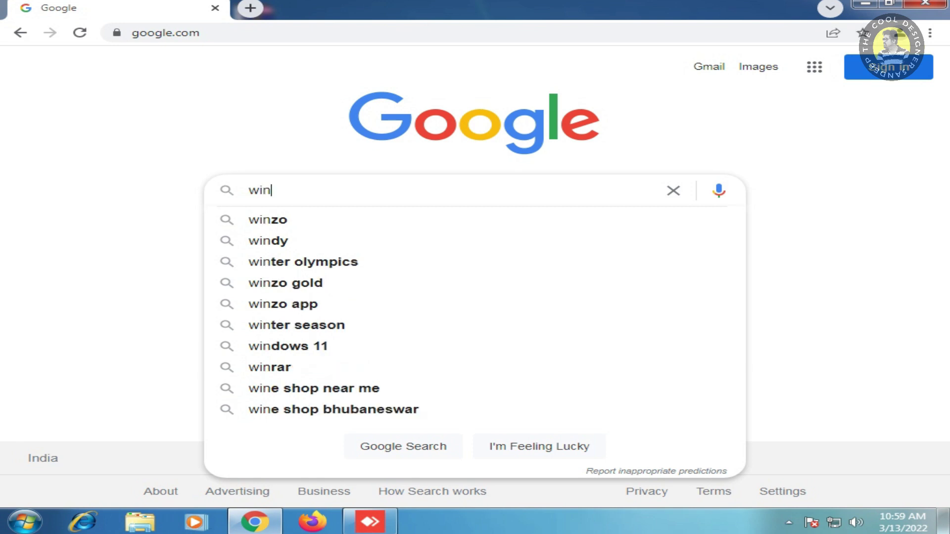
{"action": "key", "text": "Down"}
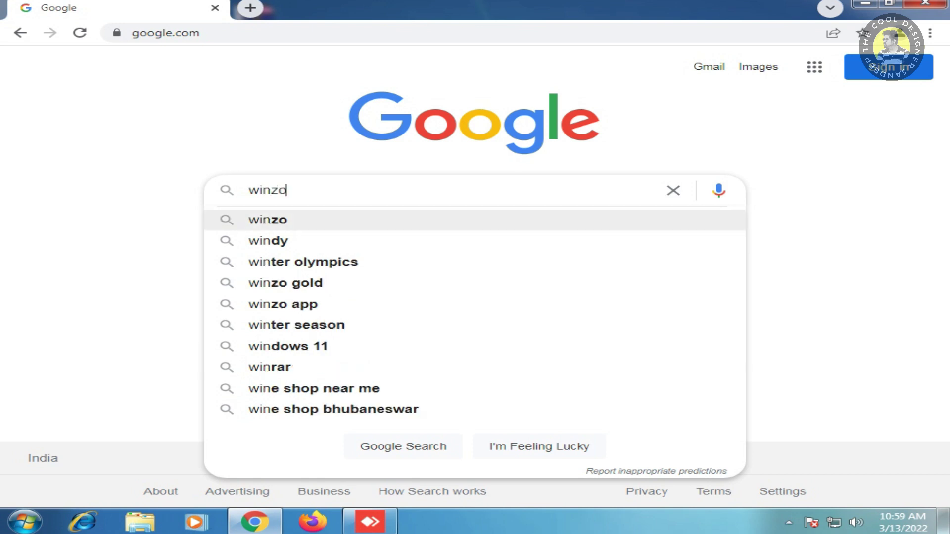
{"action": "key", "text": "Down"}
{"action": "key", "text": "Down"}
{"action": "key", "text": "Down"}
{"action": "key", "text": "Down"}
{"action": "key", "text": "Down"}
{"action": "key", "text": "Down"}
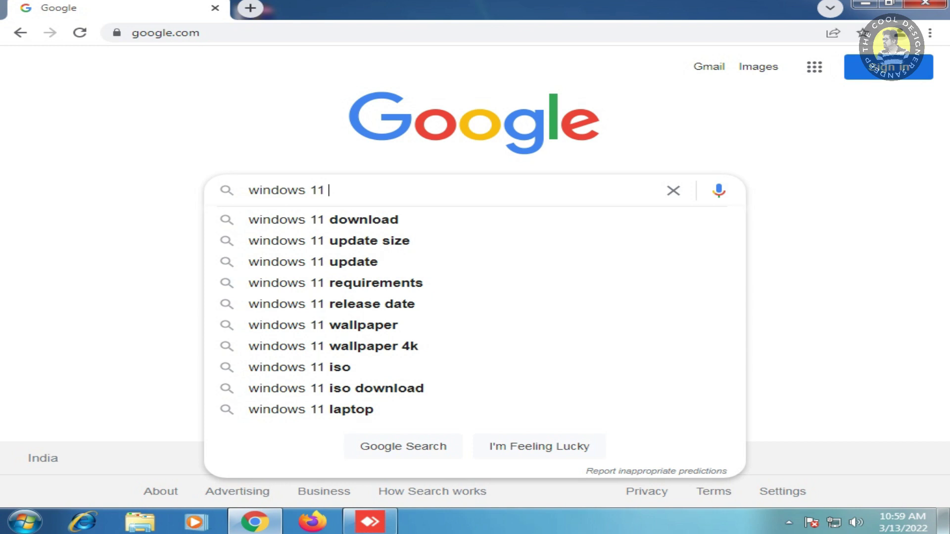
{"action": "type", "text": "is"}
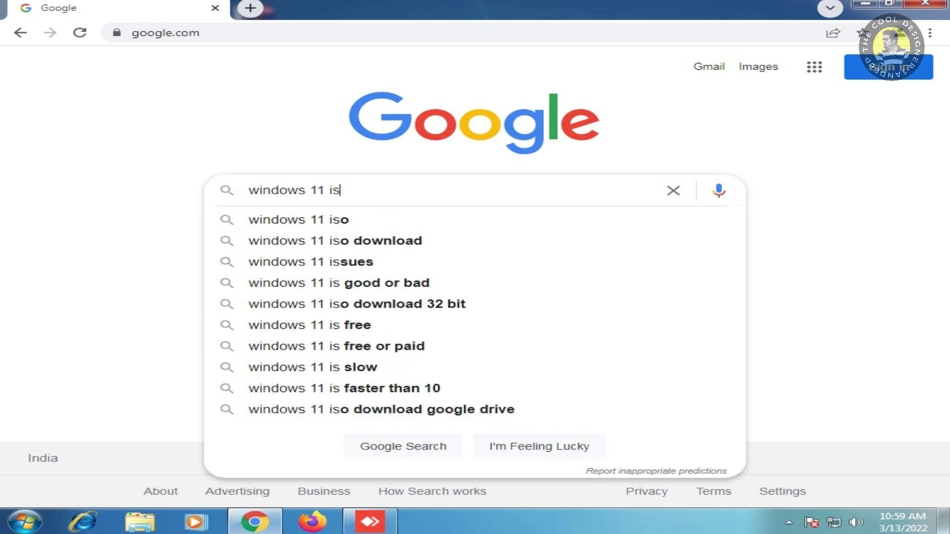
{"action": "key", "text": "Down"}
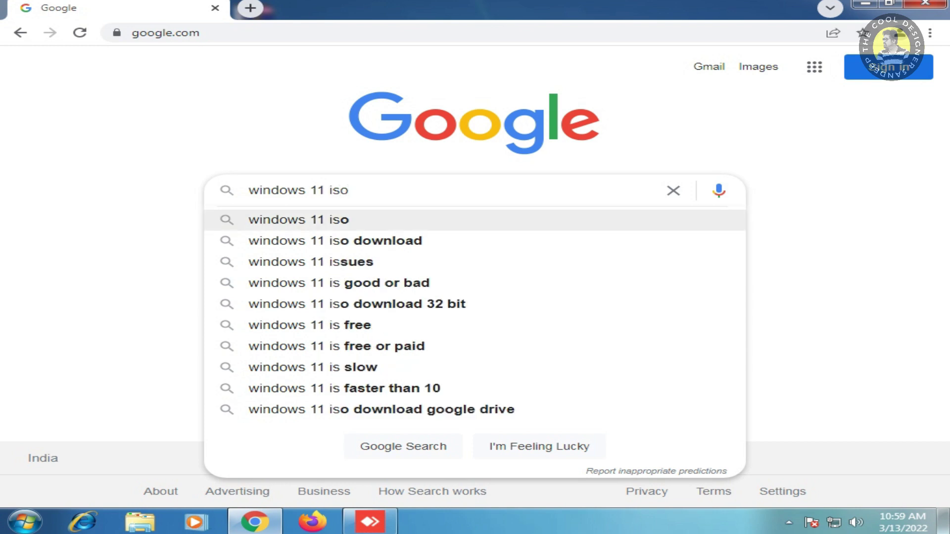
{"action": "key", "text": "Return"}
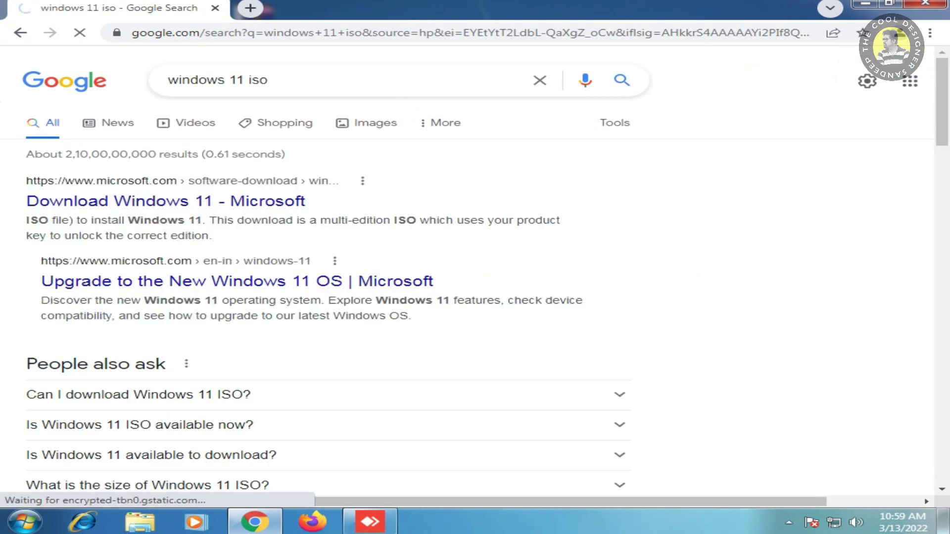
{"action": "left_click", "coordinate": [166, 201]}
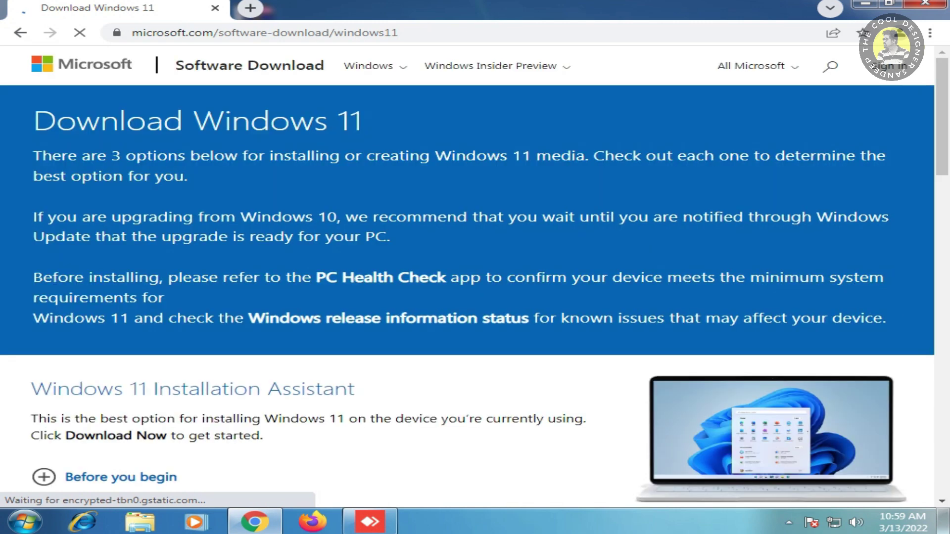
- Choose Windows 11 (multi-edition ISO) under Download Windows 11 Disk Image (ISO) and submit the download selection
{"action": "scroll", "coordinate": [467, 277], "scroll_direction": "down", "scroll_amount": 5}
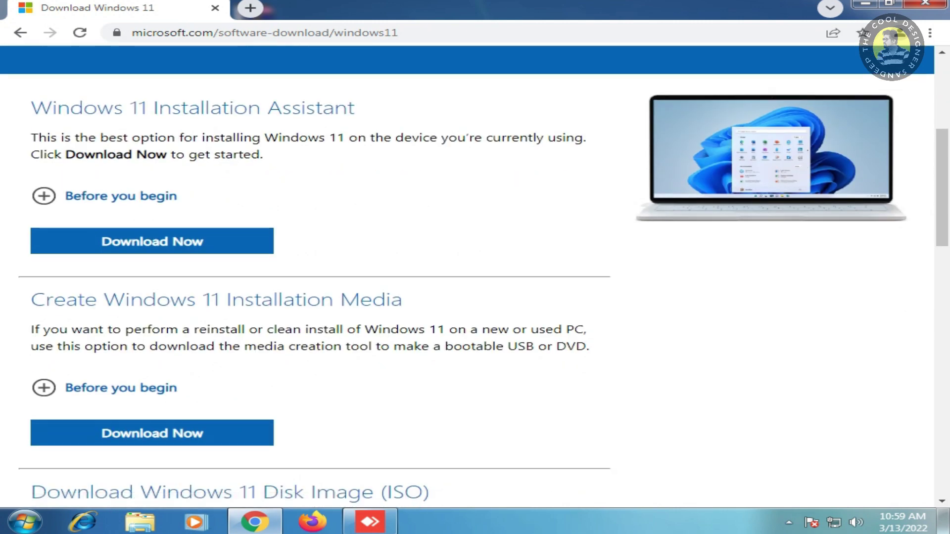
{"action": "scroll", "coordinate": [467, 277], "scroll_direction": "down", "scroll_amount": 4}
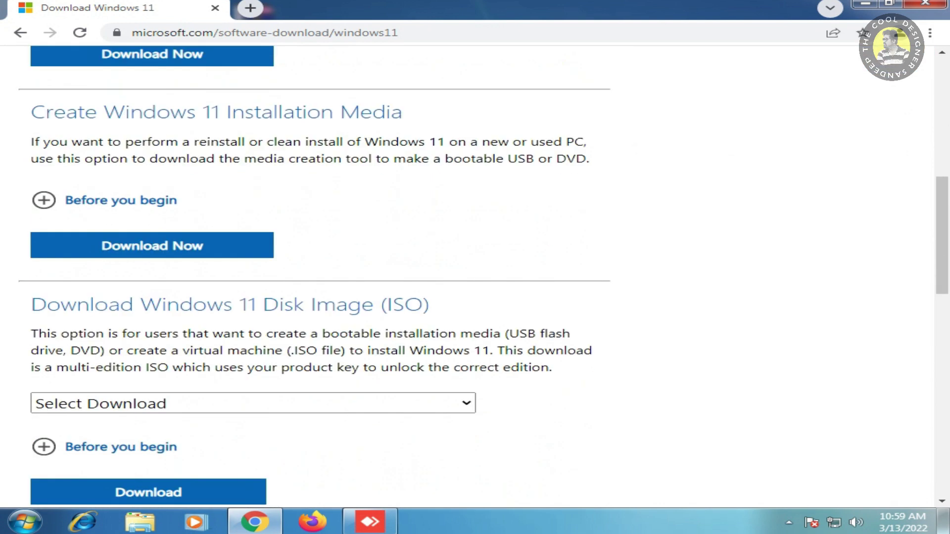
{"action": "scroll", "coordinate": [467, 277], "scroll_direction": "down", "scroll_amount": 5}
{"action": "scroll", "coordinate": [467, 277], "scroll_direction": "up", "scroll_amount": 3}
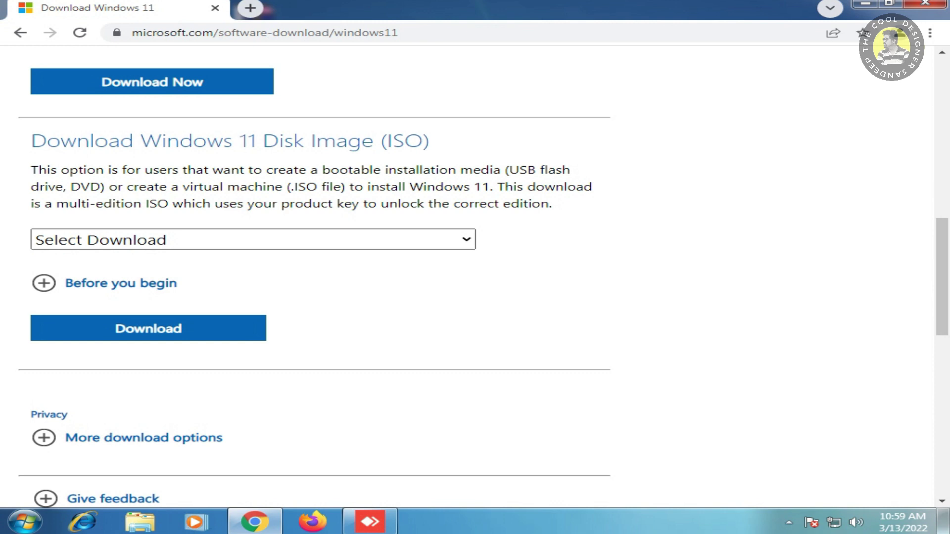
{"action": "key", "text": "alt+Down"}
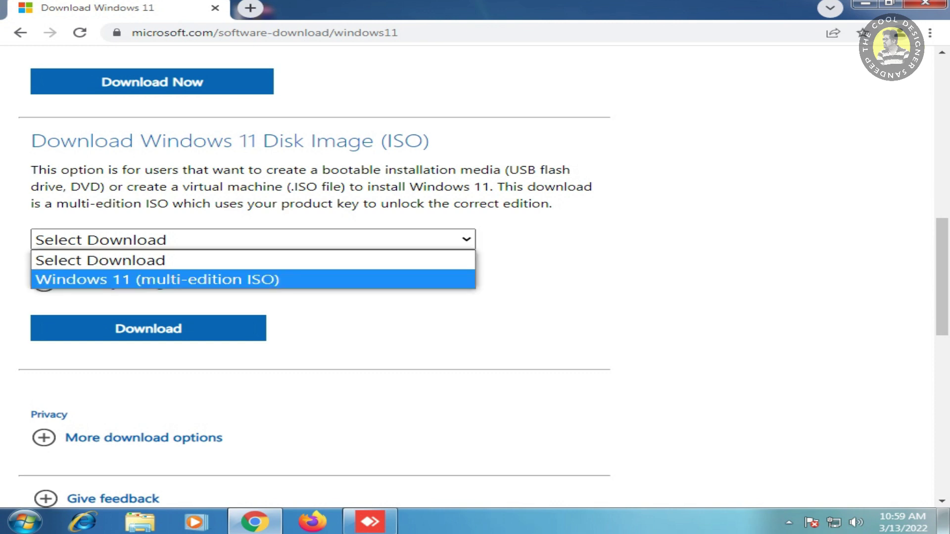
{"action": "key", "text": "Return"}
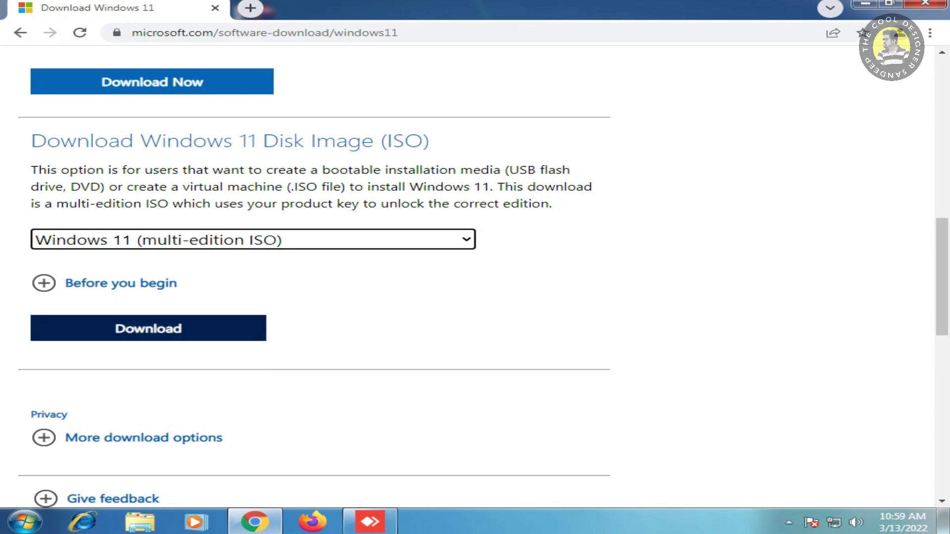
{"action": "key", "text": "Tab"}
{"action": "scroll", "coordinate": [475, 282], "scroll_direction": "down", "scroll_amount": 3}
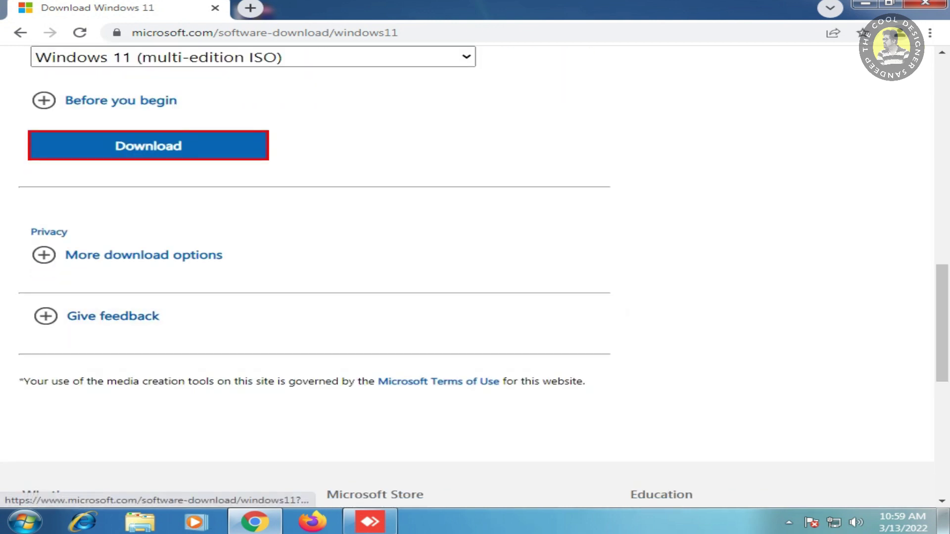
{"action": "key", "text": "Return"}
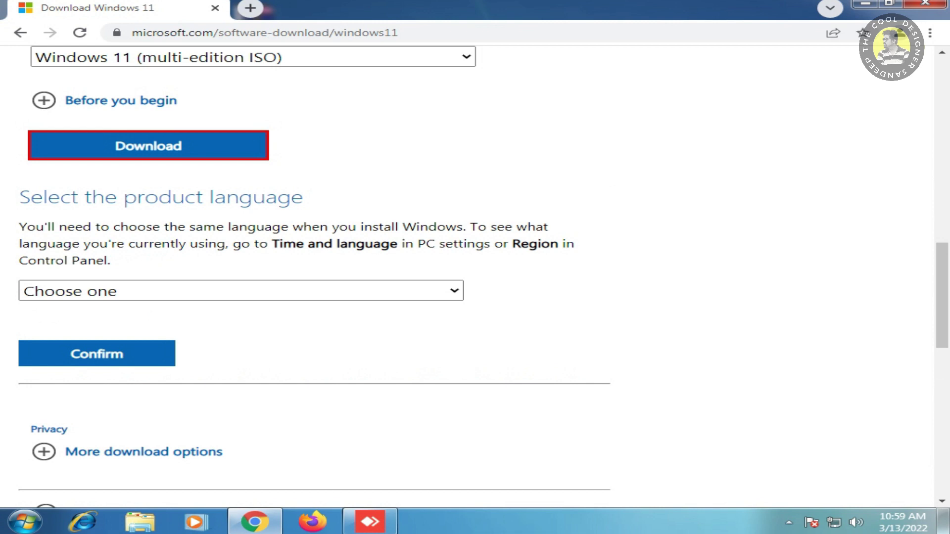
- Set the product language to English and confirm it
{"action": "key", "text": "alt+Down"}
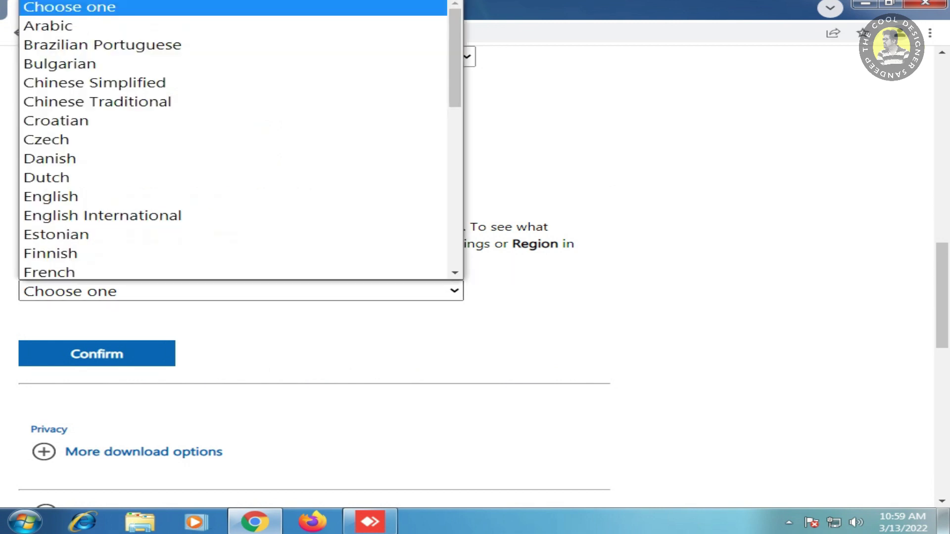
{"action": "key", "text": "Return"}
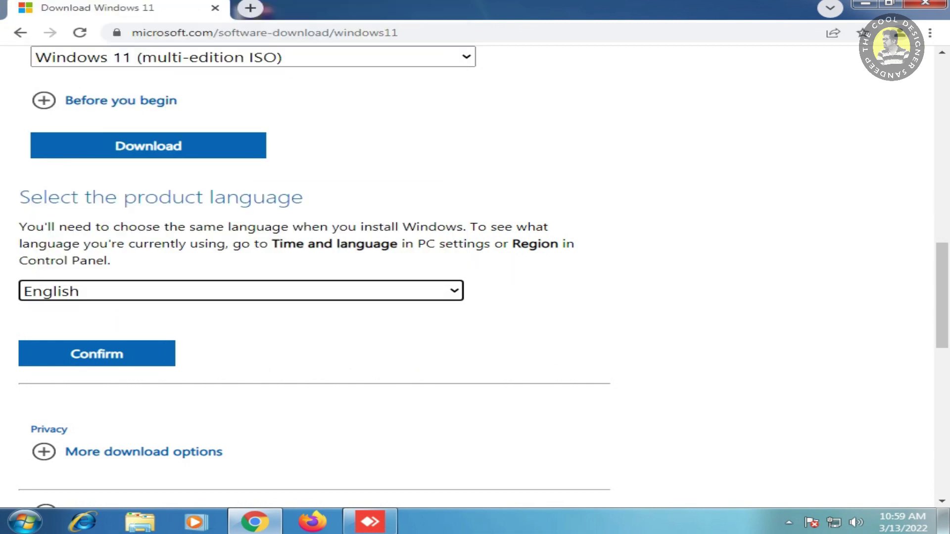
{"action": "key", "text": "Tab"}
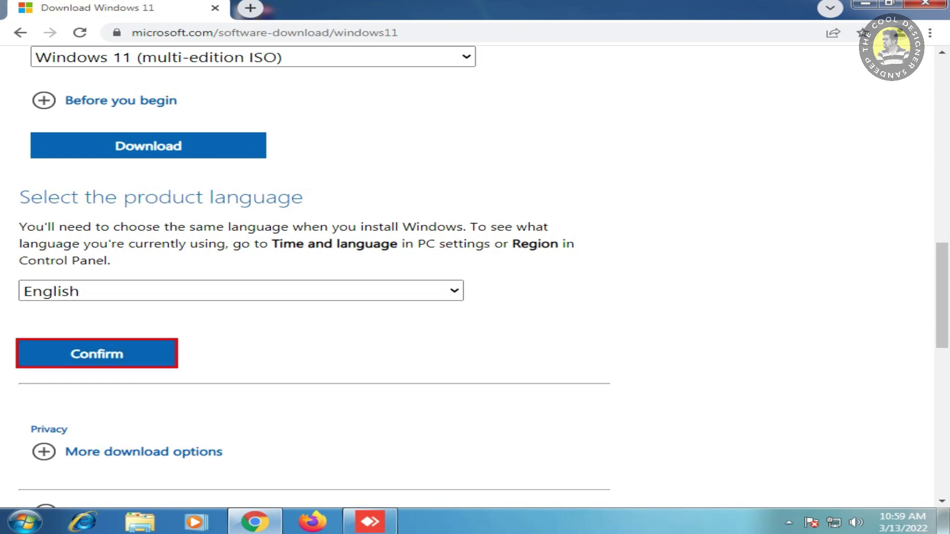
{"action": "key", "text": "Return"}
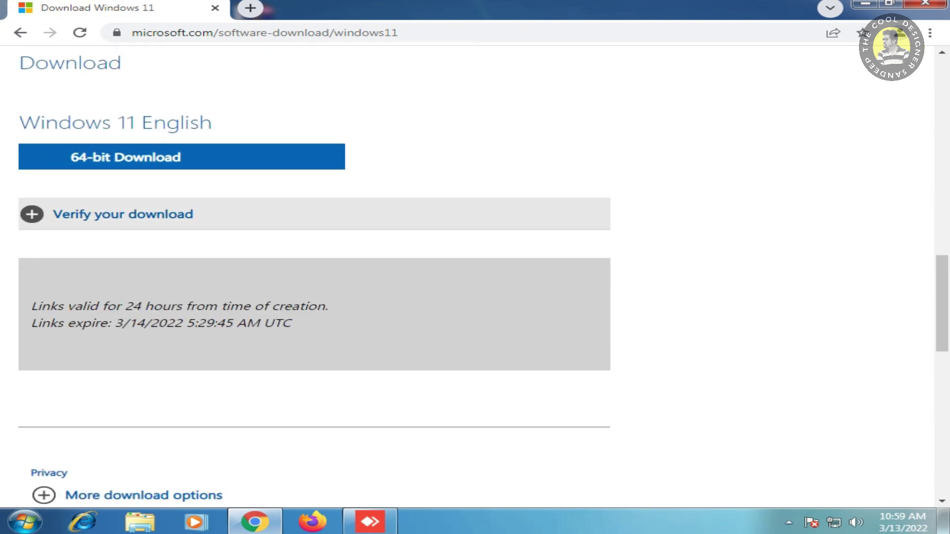
- Start the 64-bit Windows 11 English download, proceeding to software.download.prss.microsoft.com past the privacy error page
{"action": "key", "text": "Tab"}
{"action": "key", "text": "Return"}
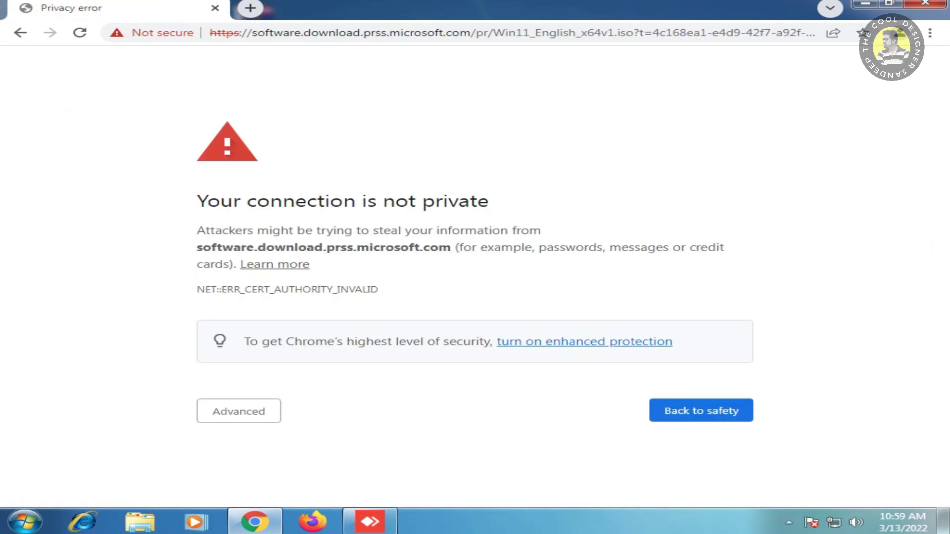
{"action": "key", "text": "Return"}
{"action": "key", "text": "Tab"}
{"action": "key", "text": "Tab"}
{"action": "key", "text": "Return"}
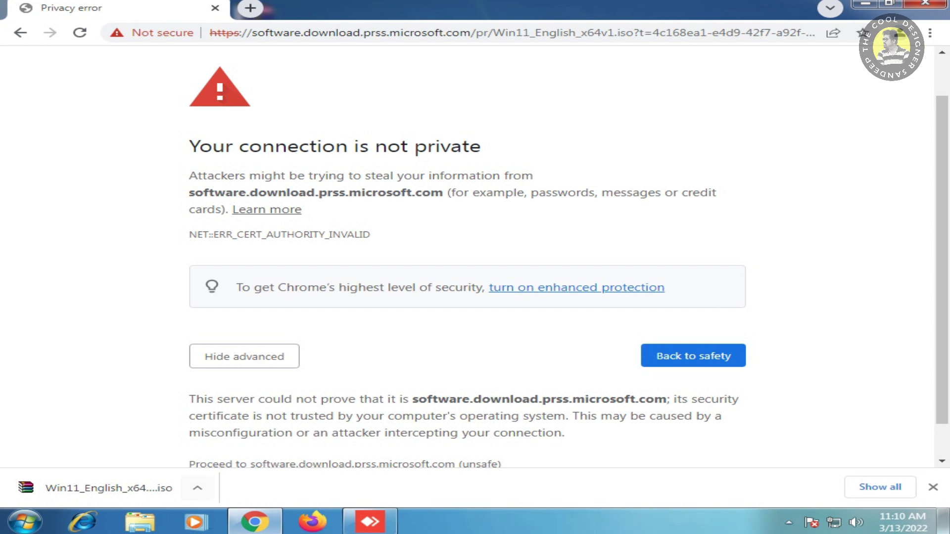
- Show the downloaded Win11_English_x64v1 ISO in its folder, then close the folder window
{"action": "left_click", "coordinate": [198, 488]}
{"action": "left_click", "coordinate": [251, 440]}
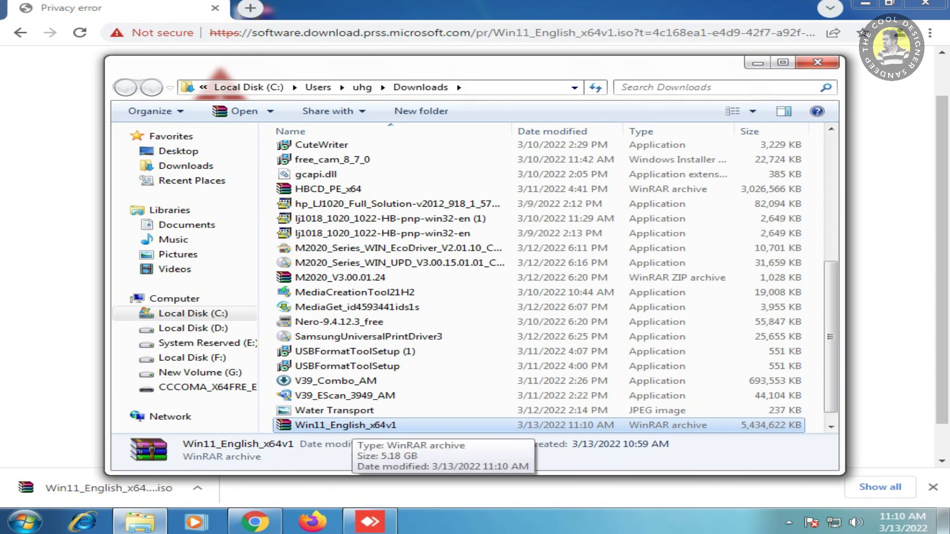
{"action": "left_click", "coordinate": [818, 62]}
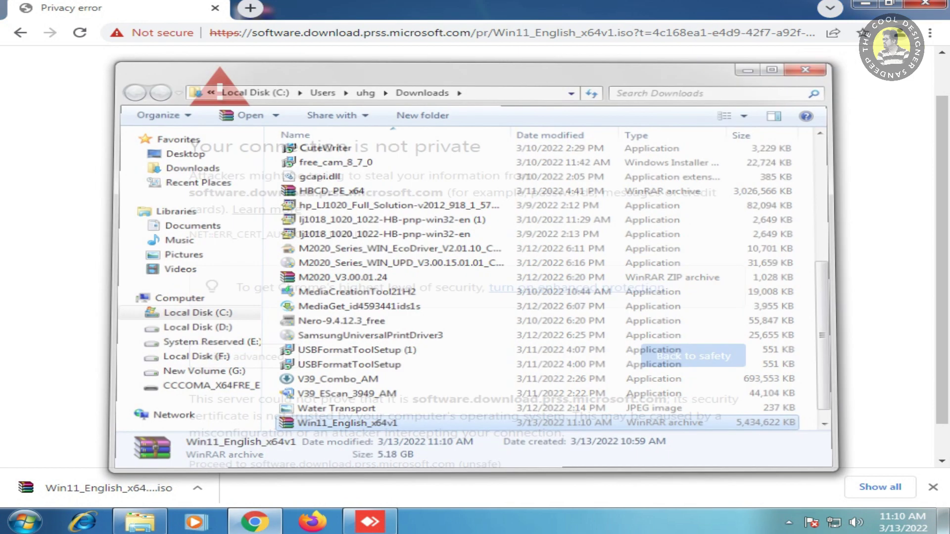
- Close the browser, refresh the desktop and run rufus-3.6 (1) from the desktop as administrator
{"action": "left_click", "coordinate": [926, 4]}
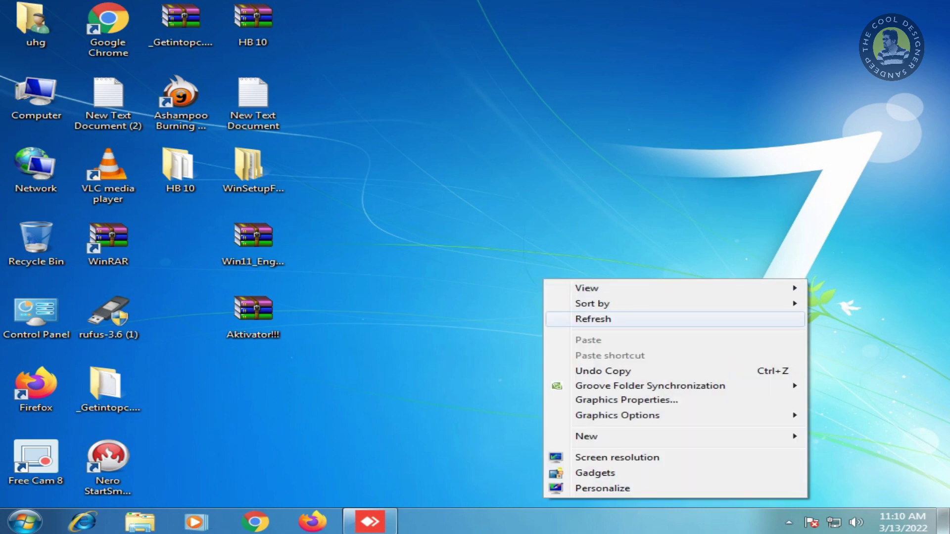
{"action": "key", "text": "Return"}
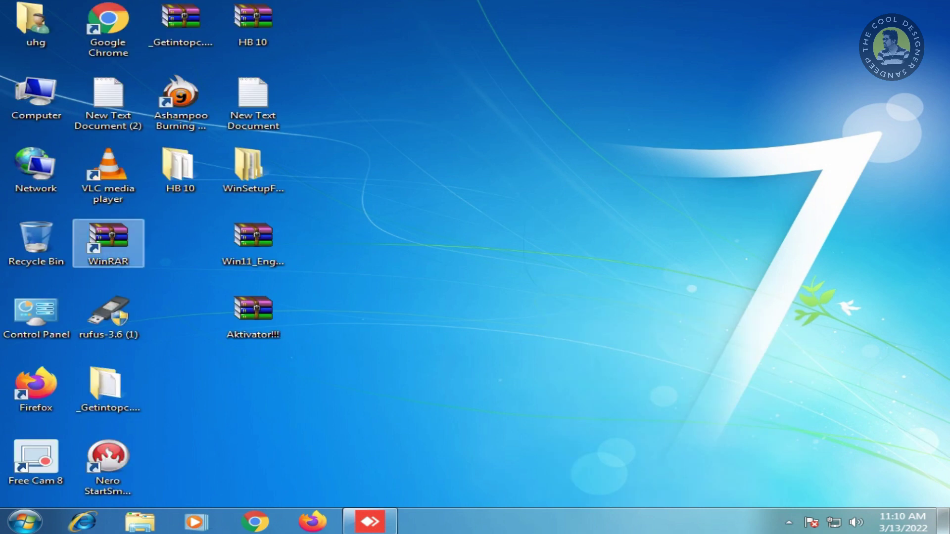
{"action": "right_click", "coordinate": [110, 314]}
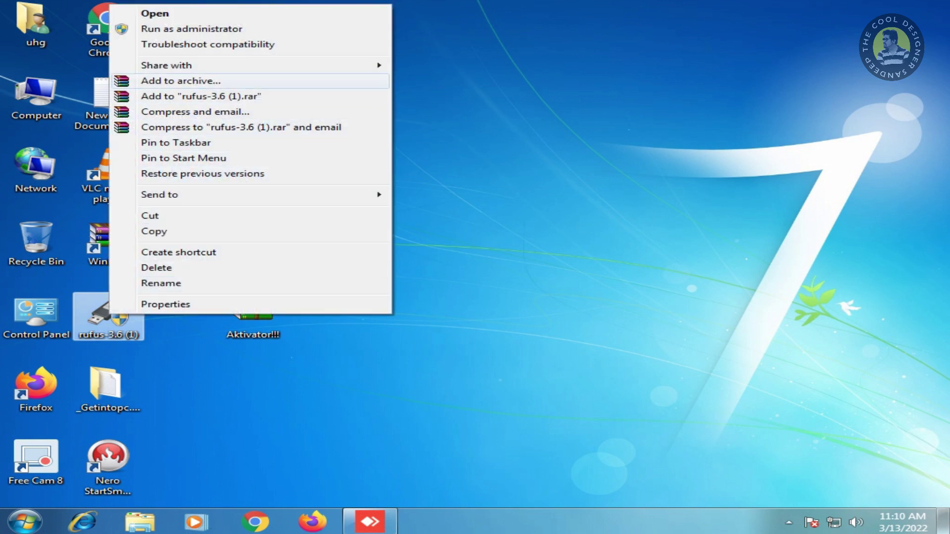
{"action": "left_click", "coordinate": [192, 28]}
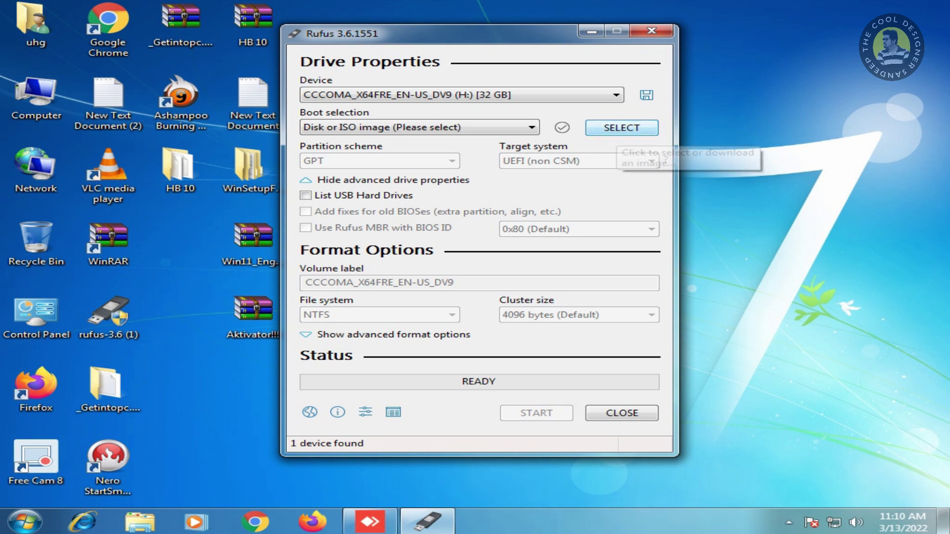
- Load the Win11_English_x64v1 ISO from the Downloads folder as the boot image for the USB drive
{"action": "left_click", "coordinate": [621, 128]}
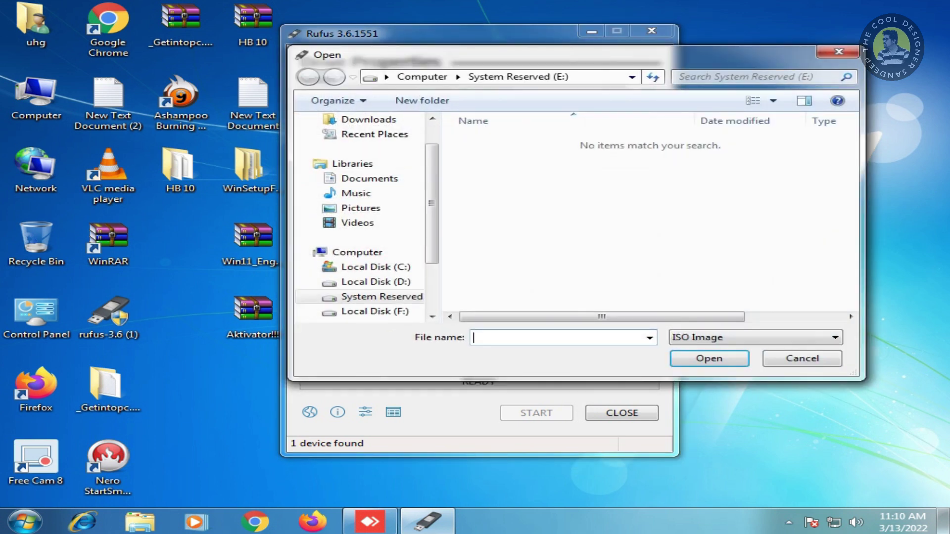
{"action": "scroll", "coordinate": [366, 213], "scroll_direction": "down", "scroll_amount": 1}
{"action": "scroll", "coordinate": [366, 213], "scroll_direction": "up", "scroll_amount": 2}
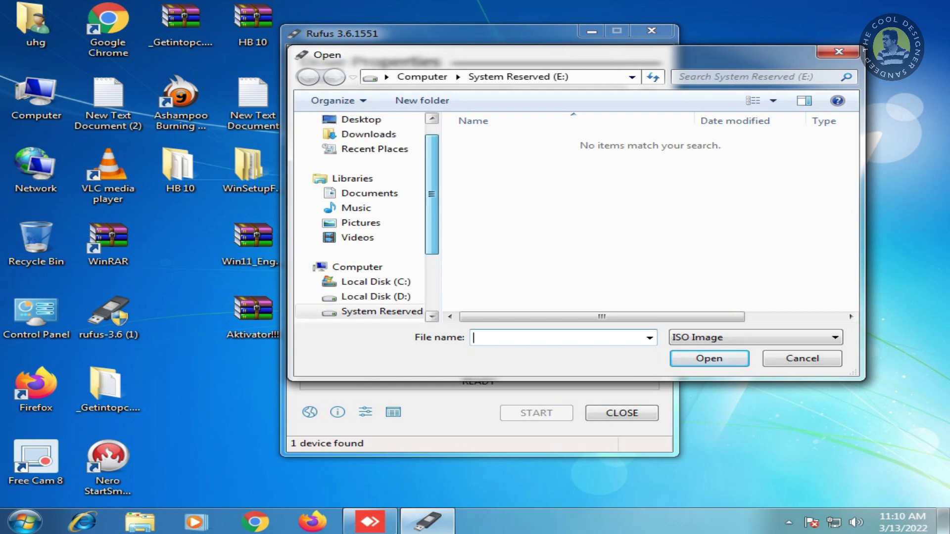
{"action": "left_click", "coordinate": [368, 135]}
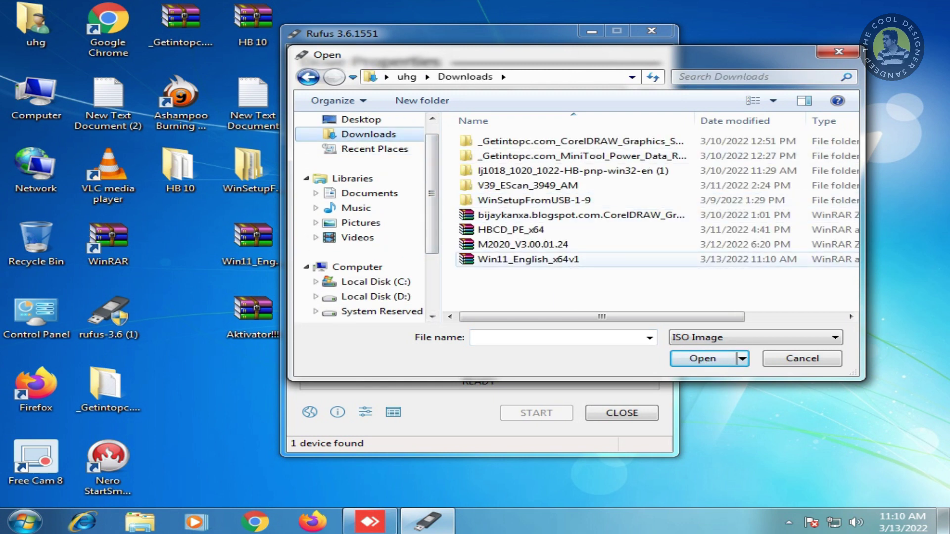
{"action": "left_click", "coordinate": [545, 259]}
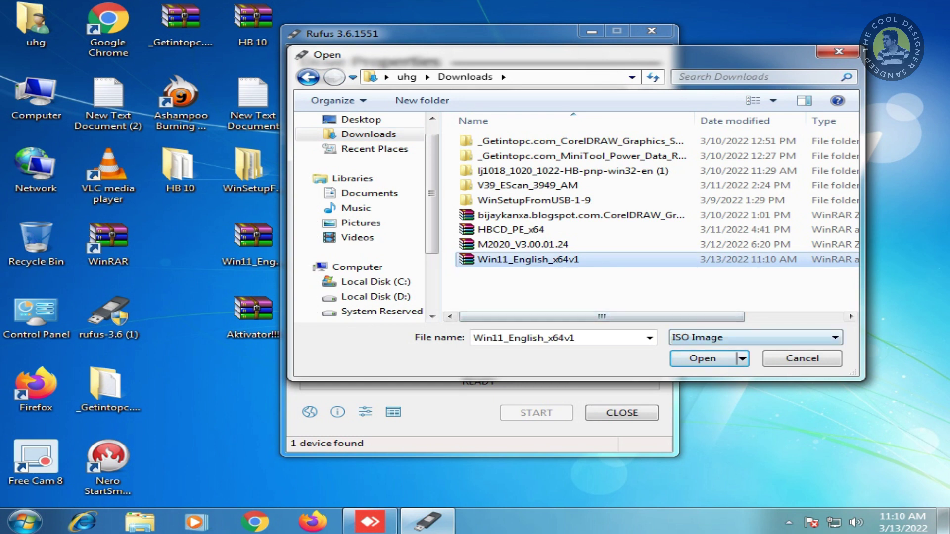
{"action": "left_click", "coordinate": [703, 358]}
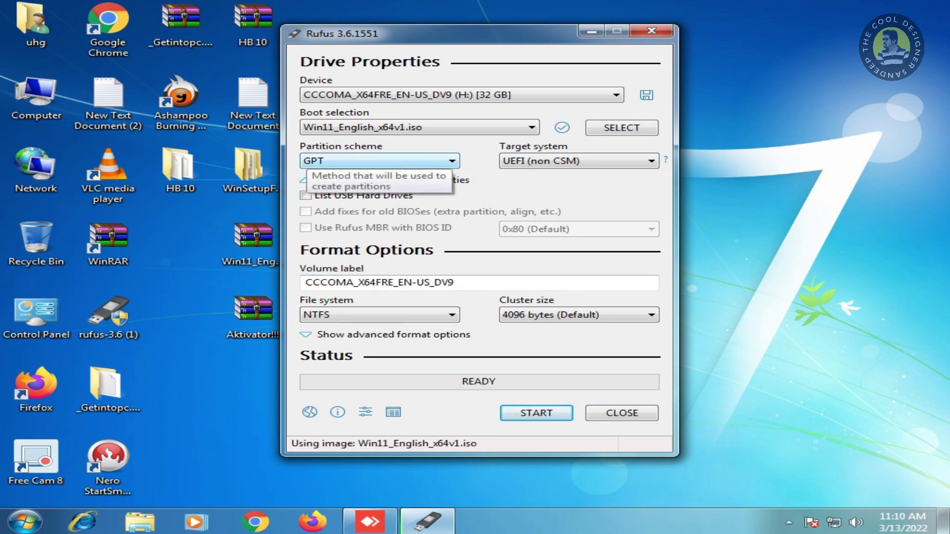
- Choose GPT as the partition scheme and UEFI (non CSM) as the target system
{"action": "left_click", "coordinate": [309, 161]}
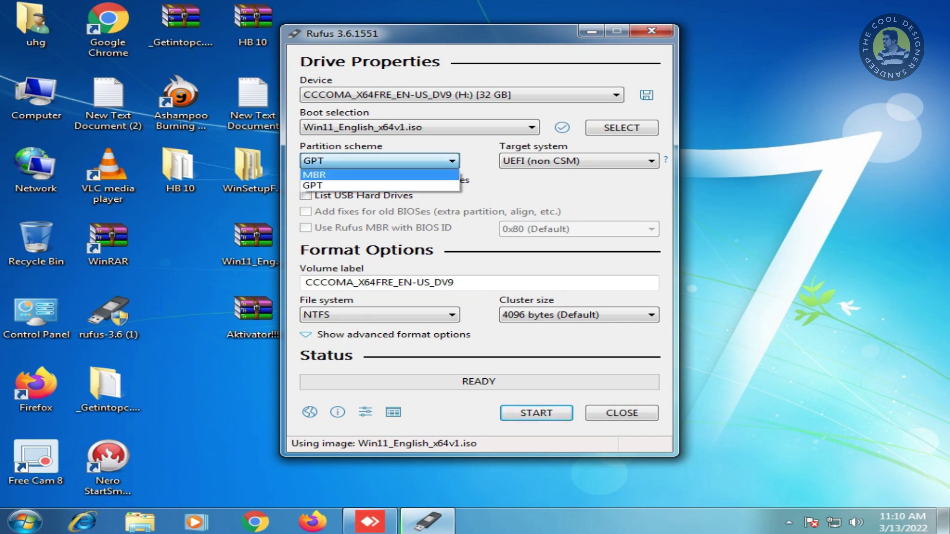
{"action": "left_click", "coordinate": [312, 185]}
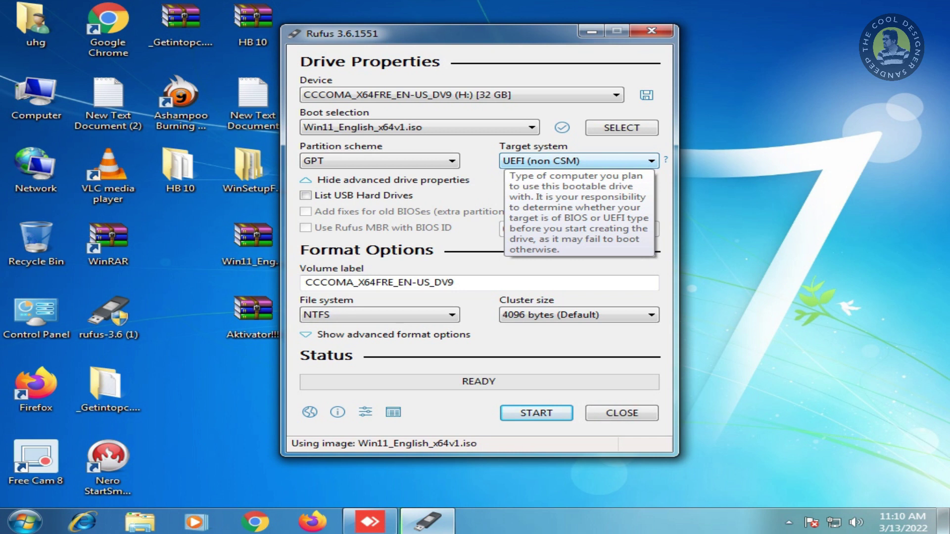
{"action": "key", "text": "F4"}
{"action": "key", "text": "Return"}
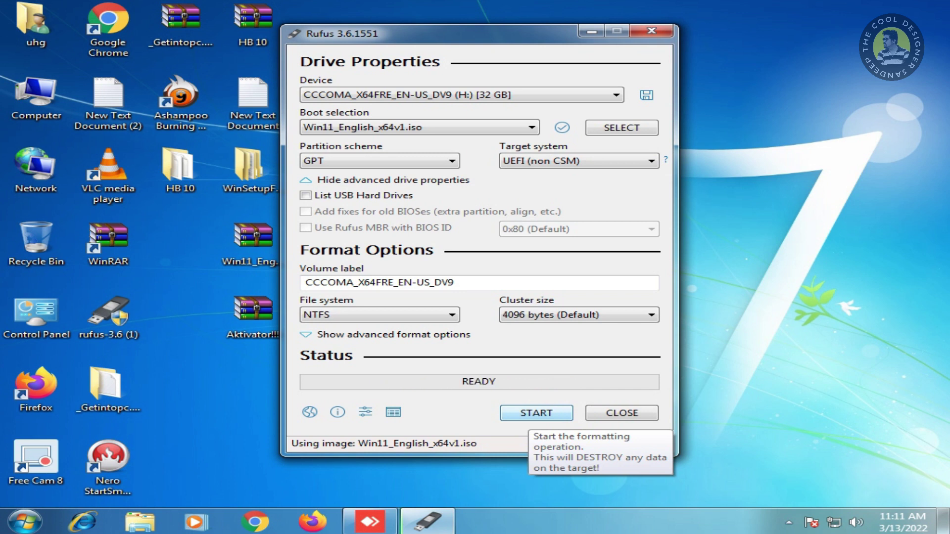
- Write the Windows 11 image to the 32 GB USB drive, accepting the erasure of its data, and close Rufus once it finishes
{"action": "left_click", "coordinate": [537, 413]}
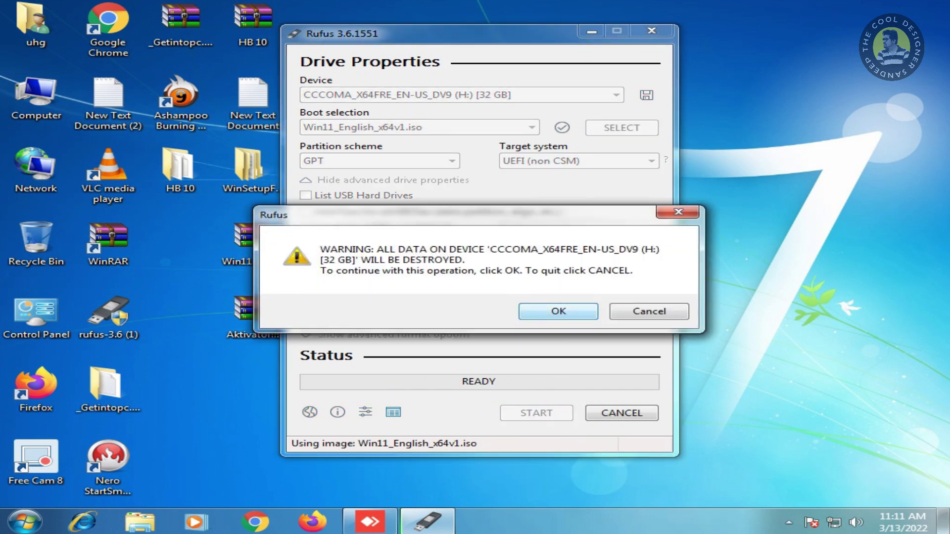
{"action": "key", "text": "Return"}
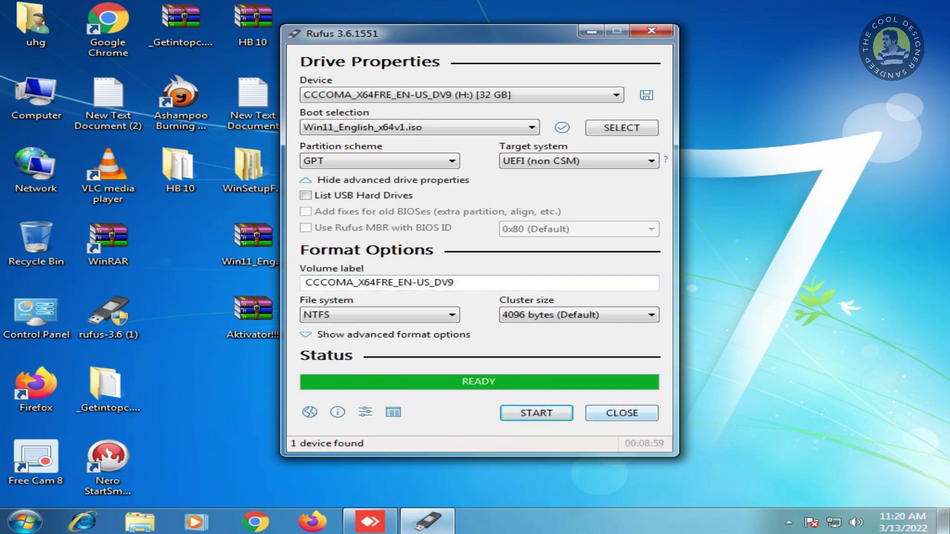
{"action": "left_click", "coordinate": [621, 412]}
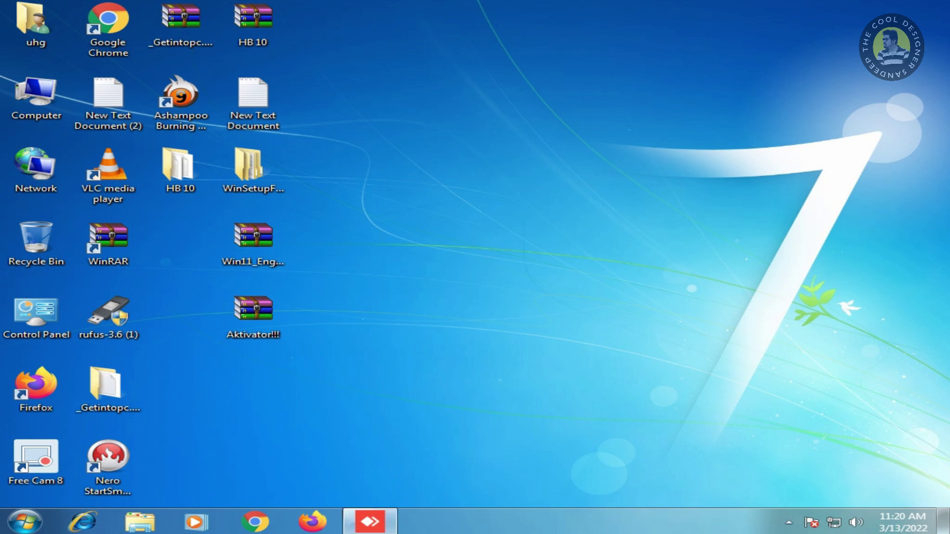
{"action": "left_click", "coordinate": [108, 317]}
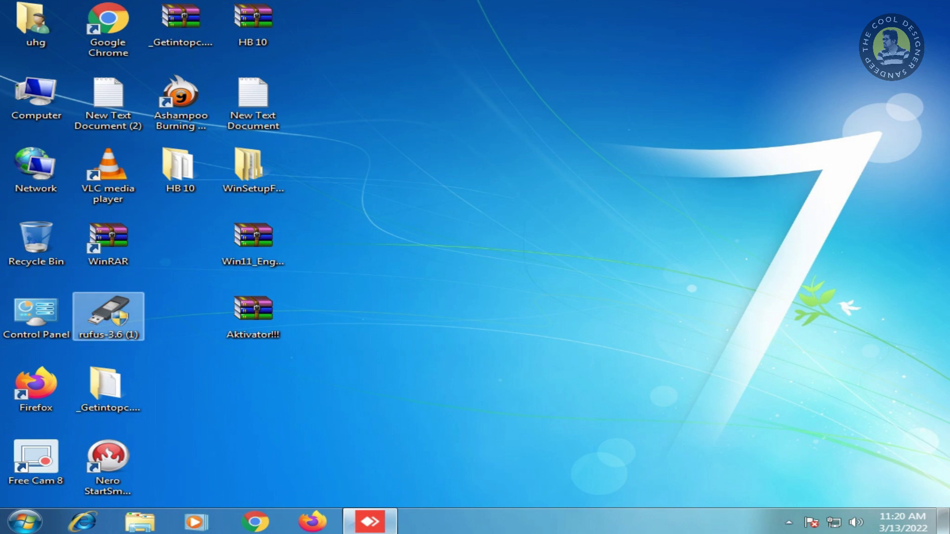